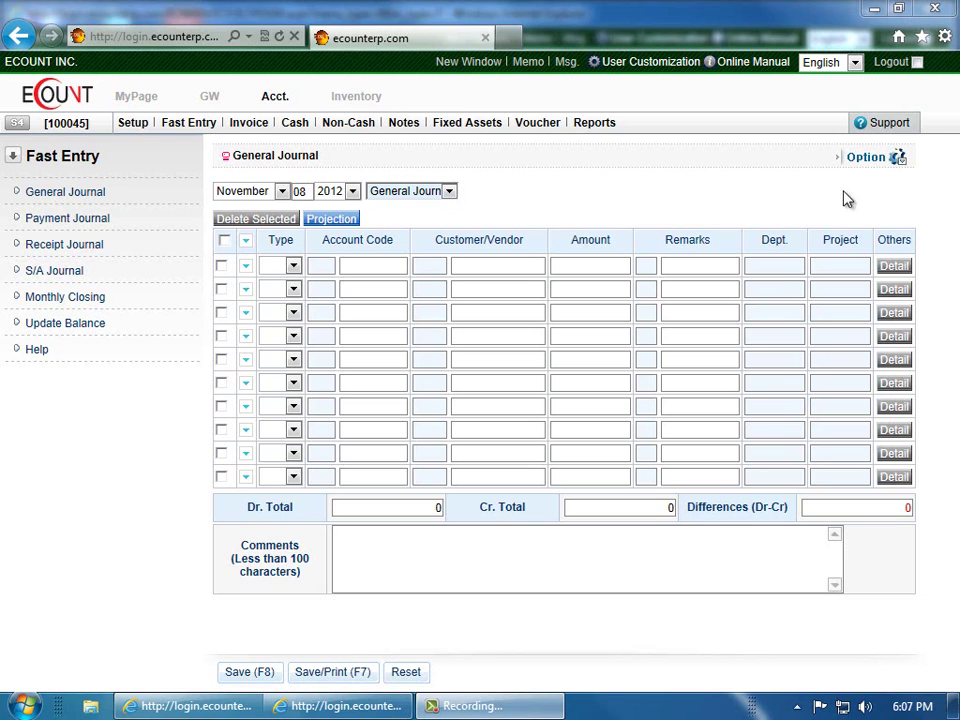
# - Set the first journal line's type to 3 Dr (debit)
pyautogui.click(880, 162)
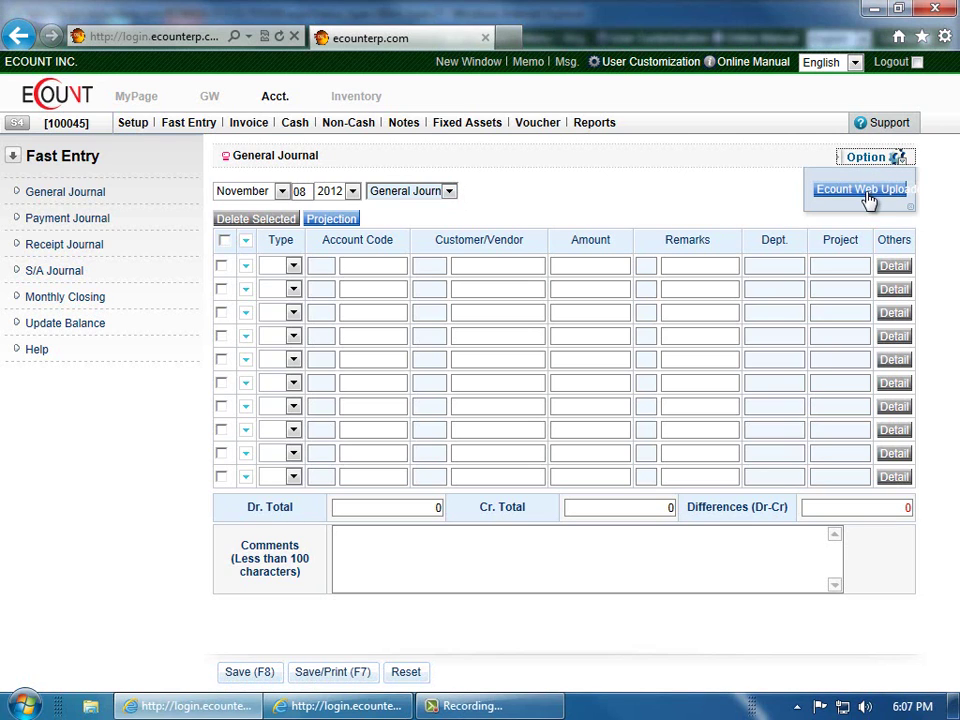
pyautogui.click(866, 192)
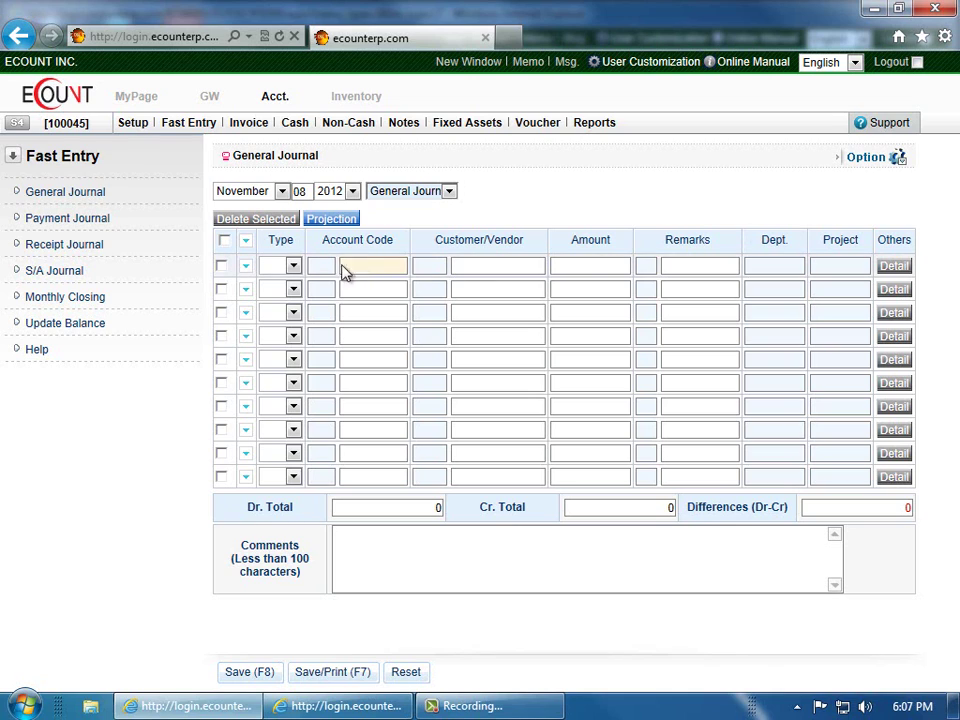
pyautogui.click(294, 268)
pyautogui.click(294, 268)
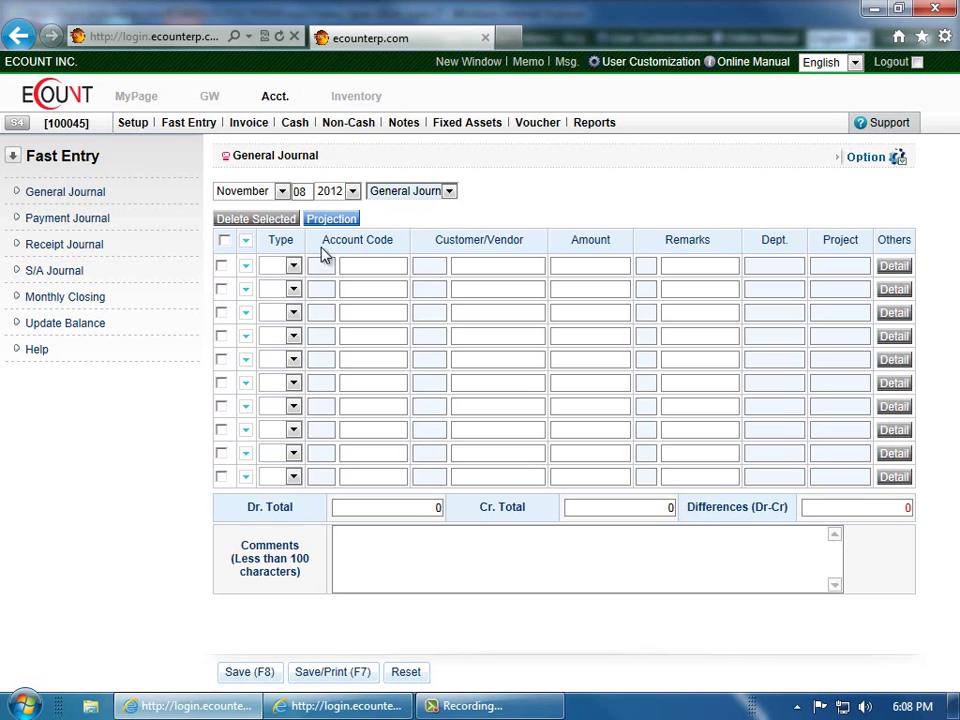
pyautogui.click(295, 267)
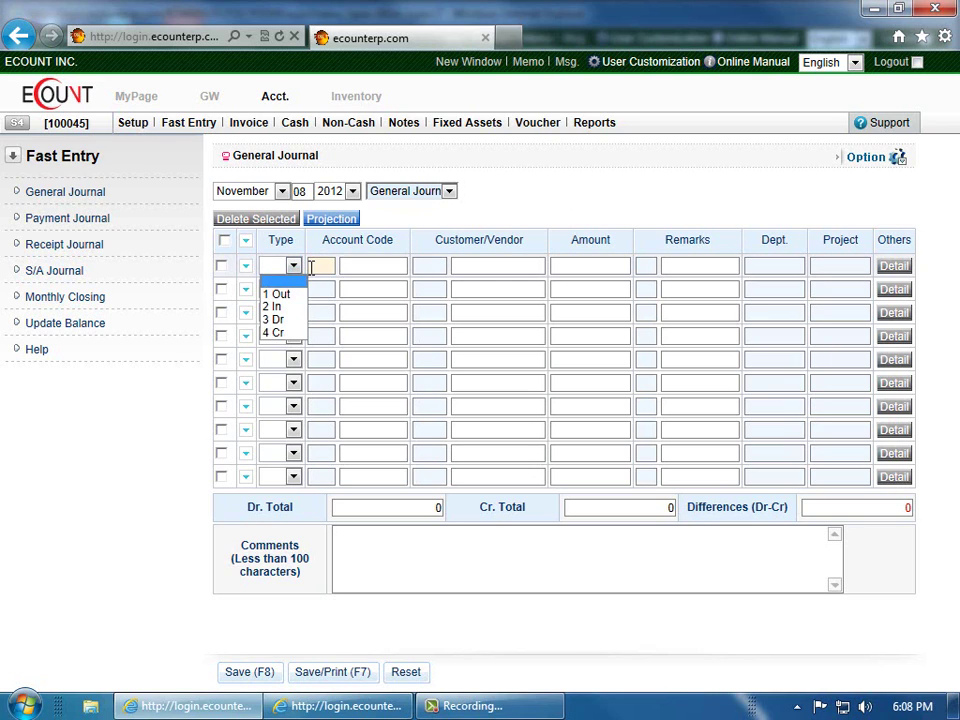
pyautogui.click(281, 318)
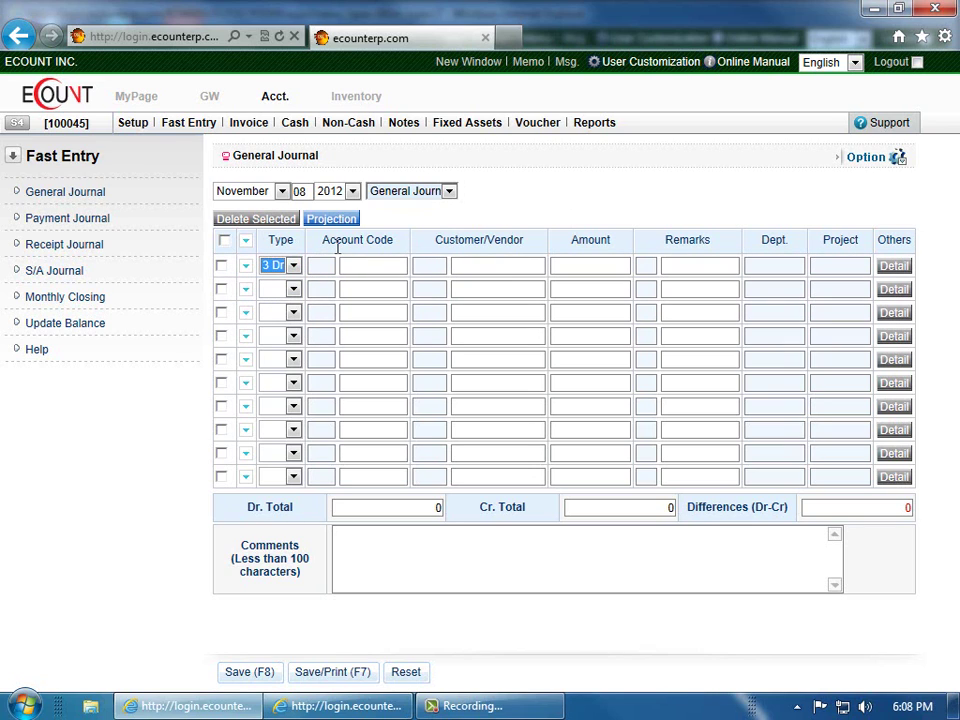
# - Give row 1 account 1109 Trade notes receivable, customer Apple (00003) and amount 1,000
pyautogui.click(333, 265)
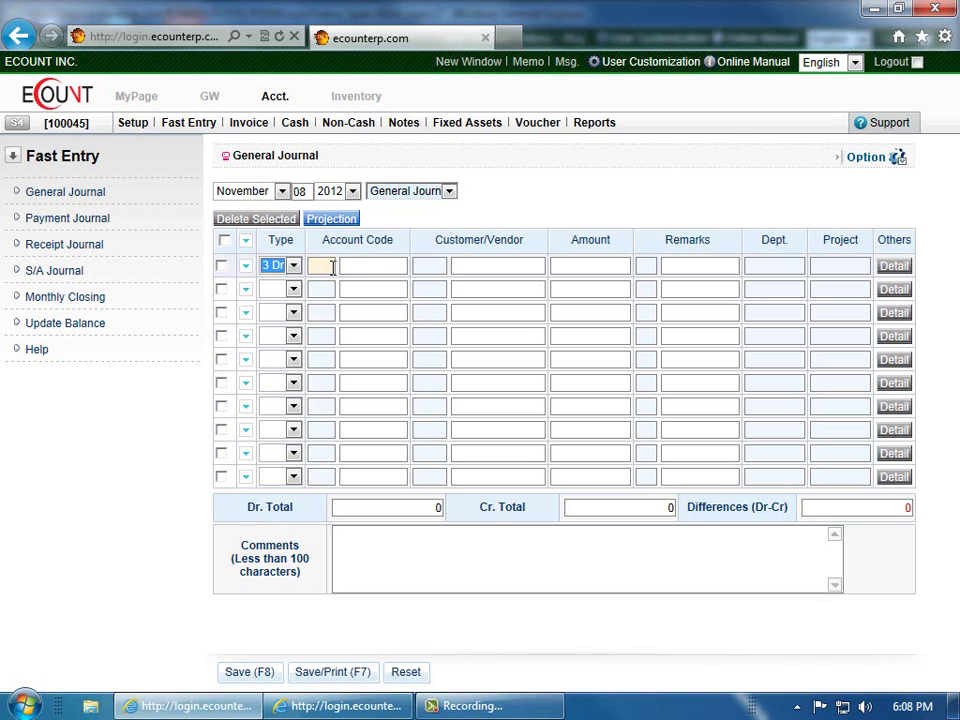
pyautogui.write('no')
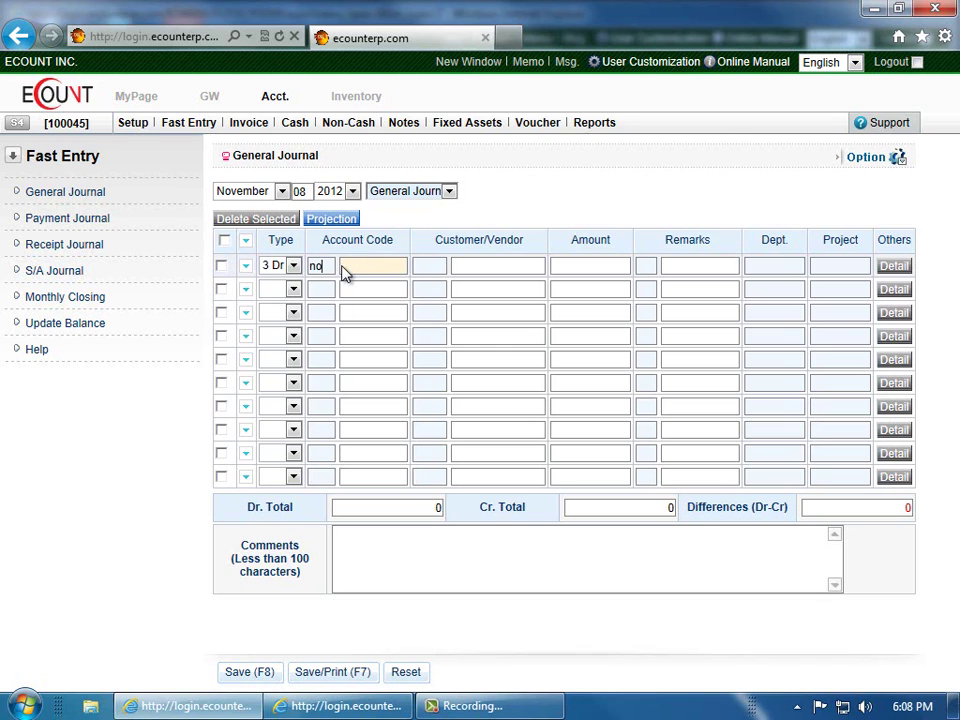
pyautogui.write('tes re')
pyautogui.press('Return')
pyautogui.click(365, 292)
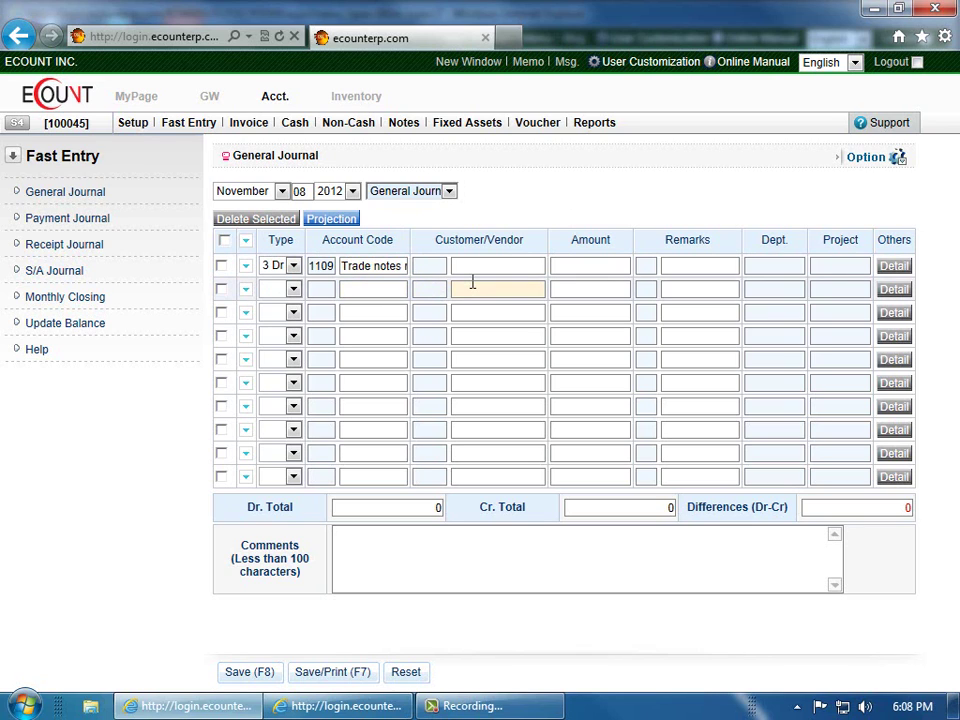
pyautogui.write('apple')
pyautogui.press('Return')
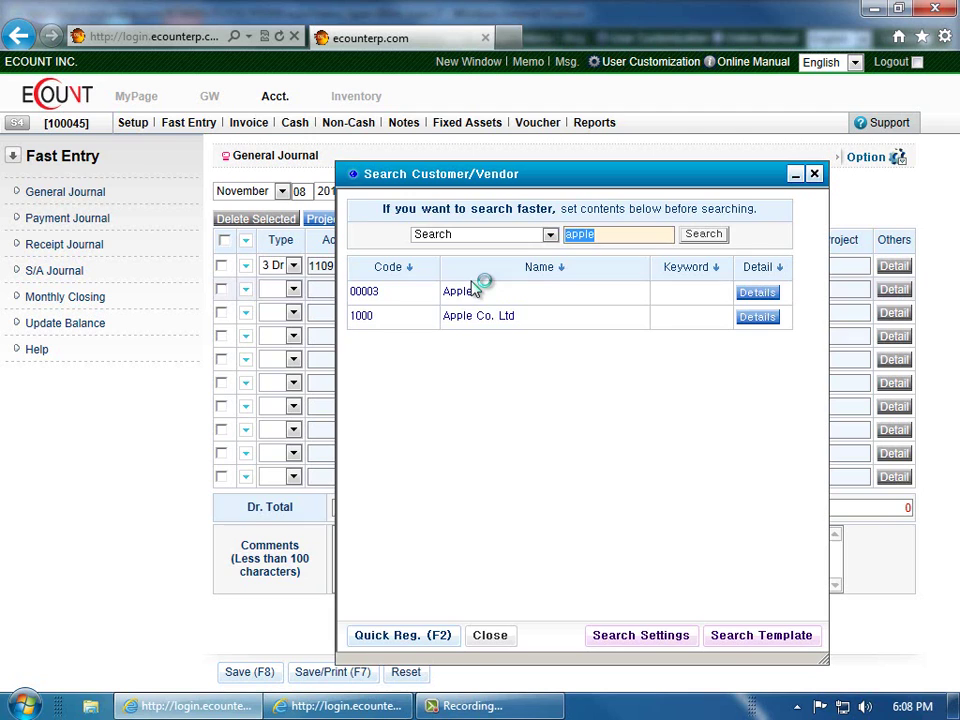
pyautogui.click(468, 296)
pyautogui.write('1,')
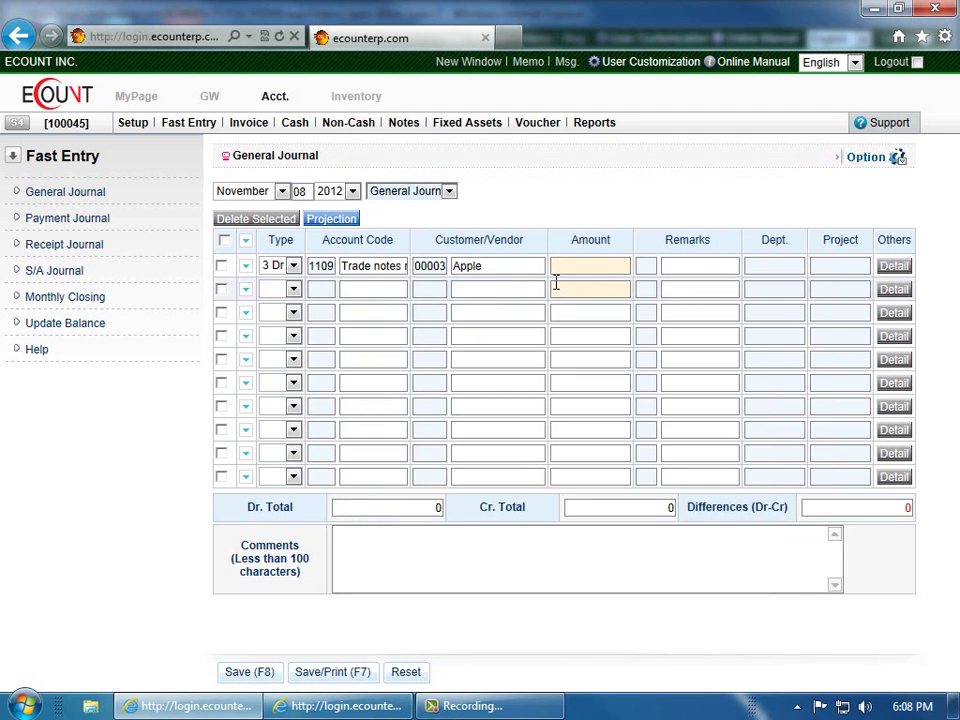
pyautogui.write('000')
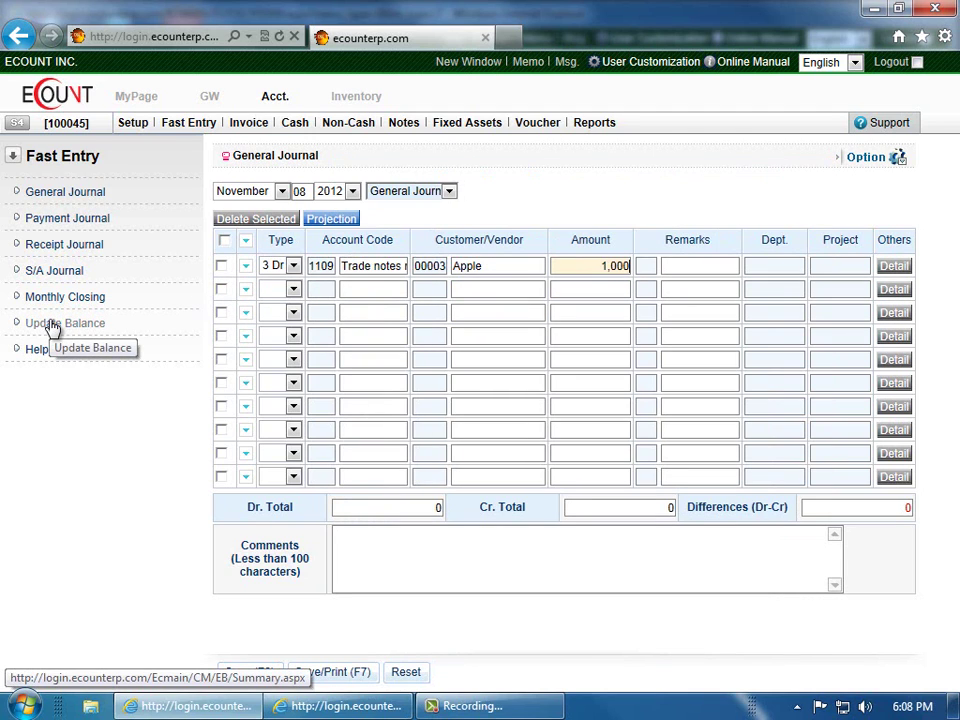
# - Make row 2 a 4 Cr line on account 1469 Goods for 1,000
pyautogui.click(293, 289)
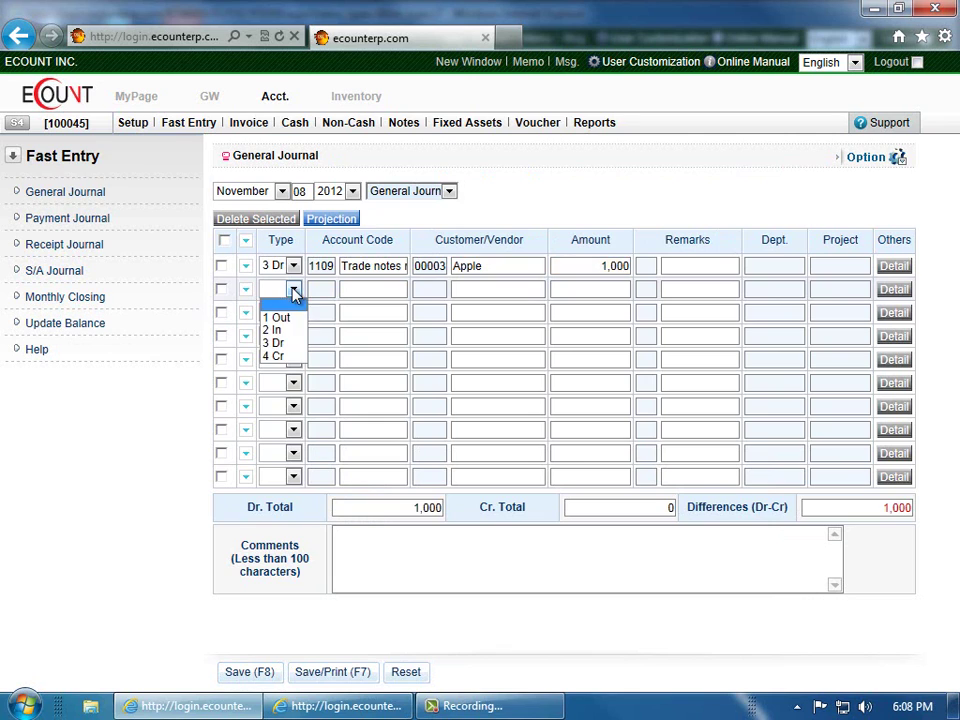
pyautogui.click(297, 357)
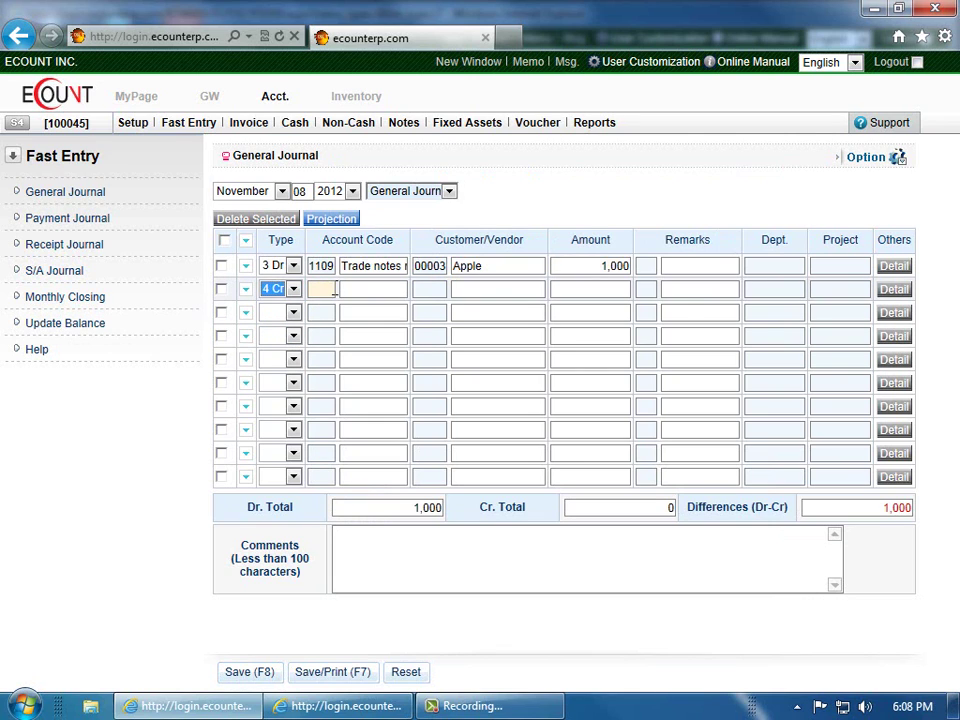
pyautogui.press('Tab')
pyautogui.write('goods')
pyautogui.press('Return')
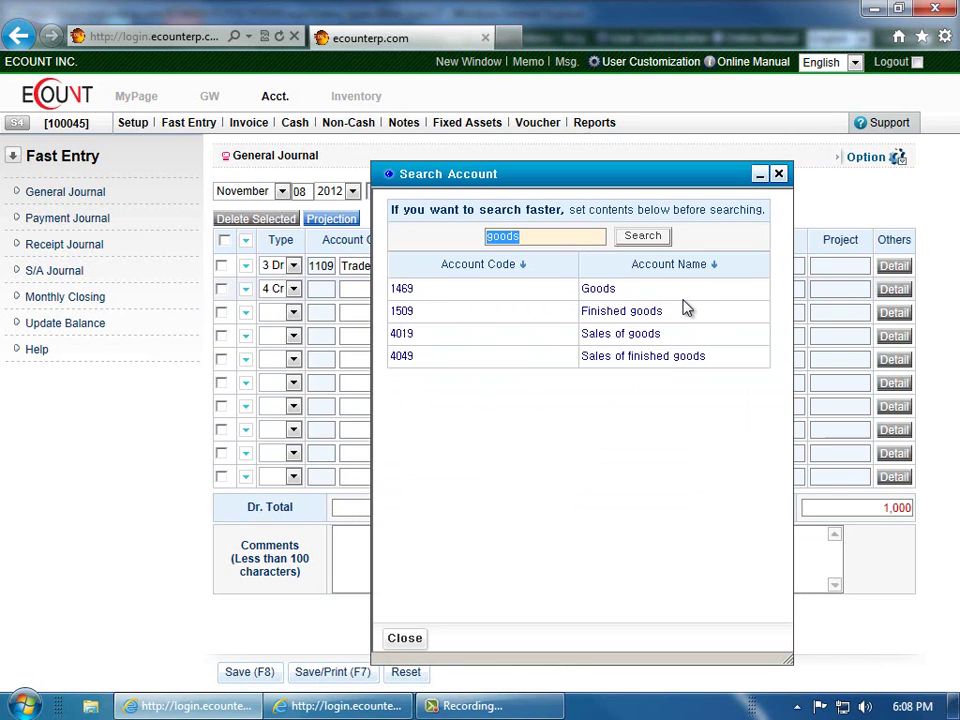
pyautogui.click(596, 288)
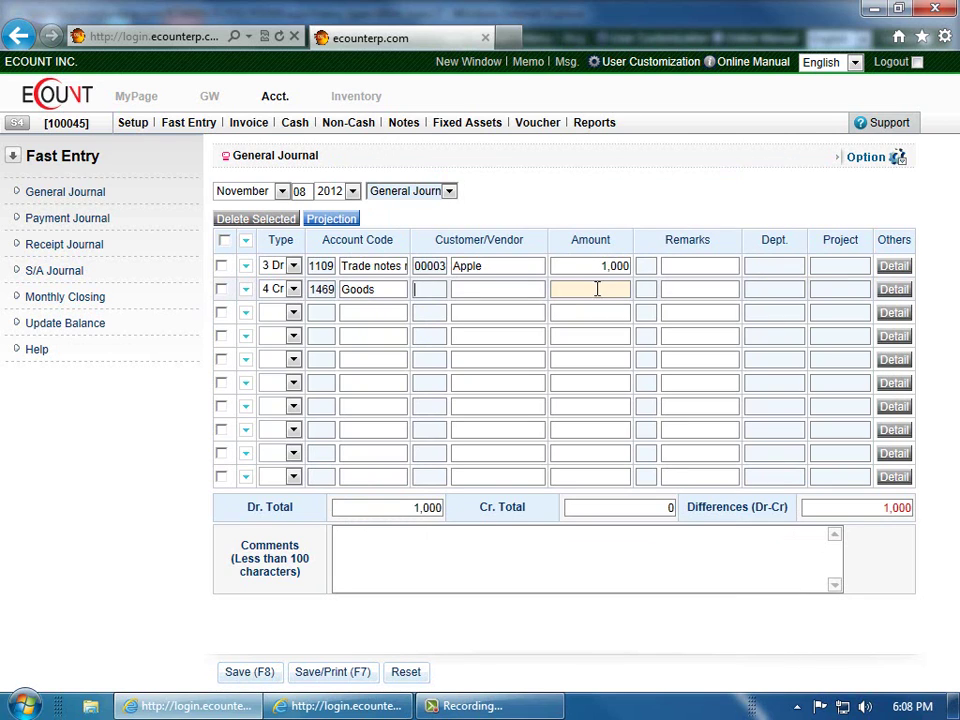
pyautogui.click(589, 290)
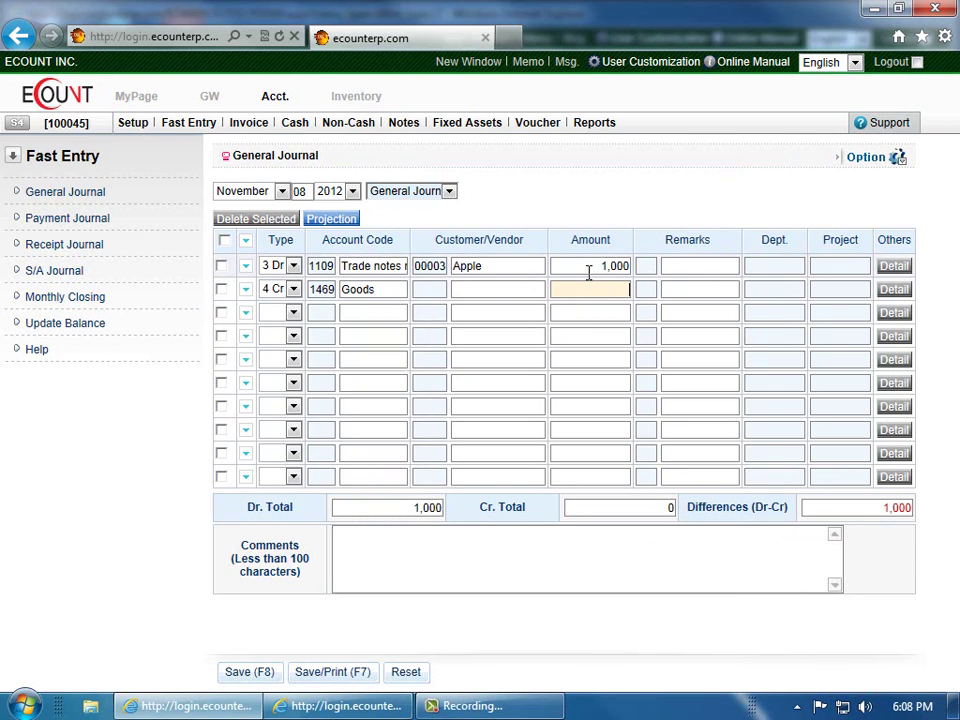
pyautogui.write('1,000')
# - Keep the generated tracking No. for row 1's note and save it due December 8, 2012
pyautogui.click(897, 267)
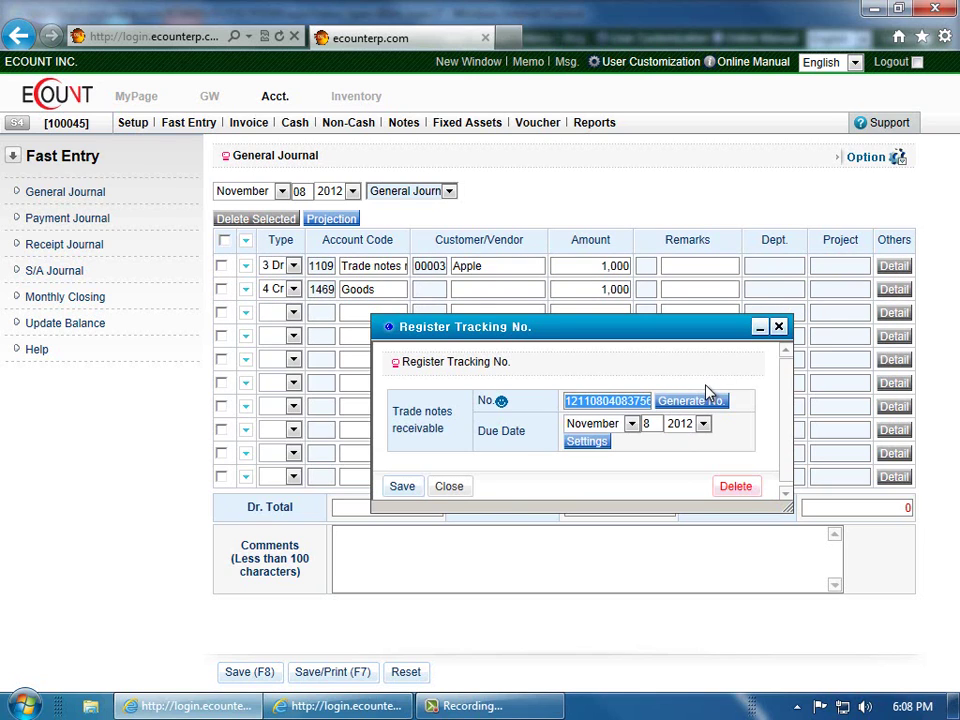
pyautogui.click(650, 425)
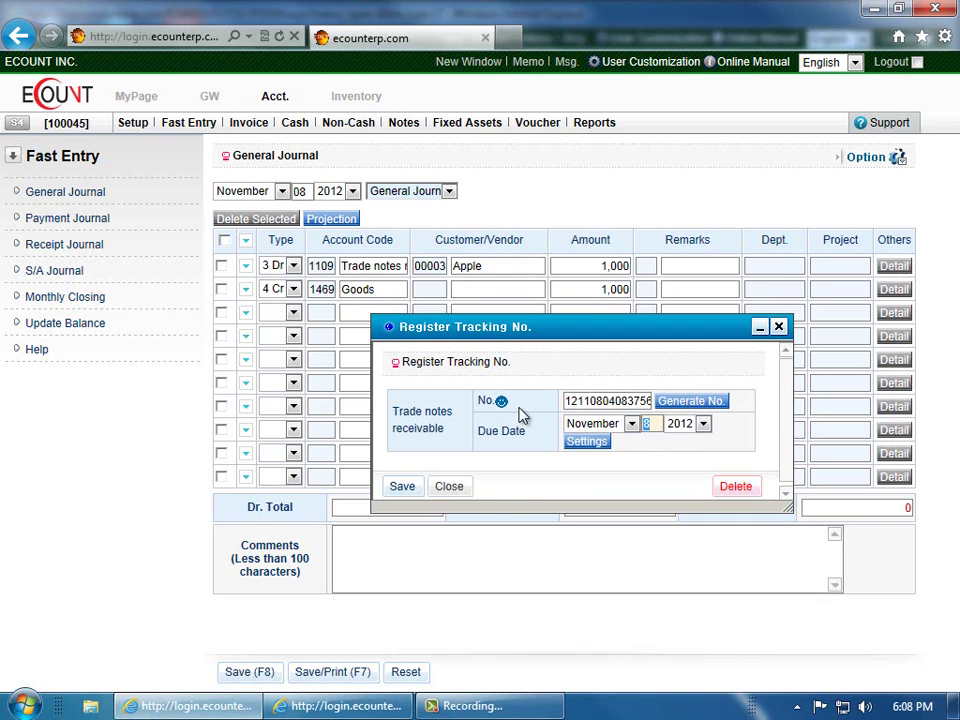
pyautogui.click(632, 424)
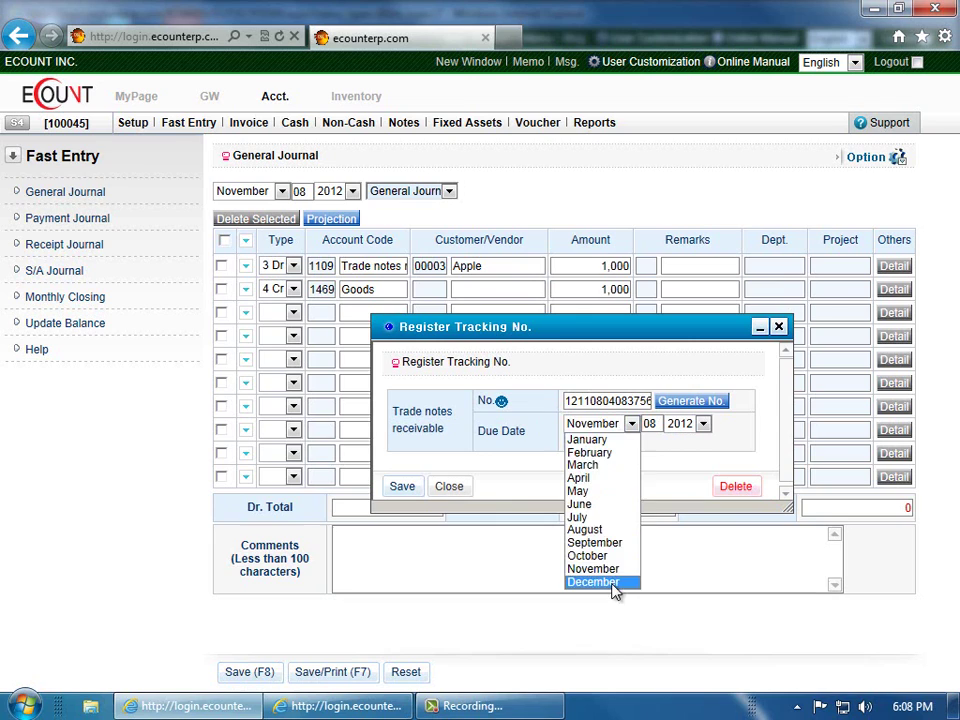
pyautogui.click(617, 582)
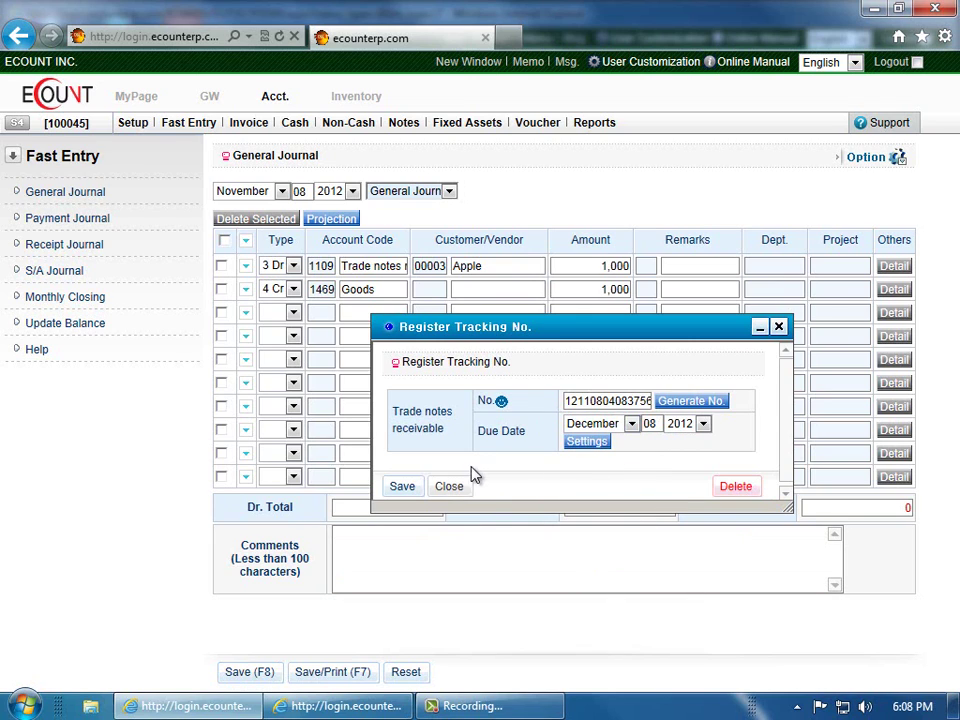
pyautogui.click(410, 488)
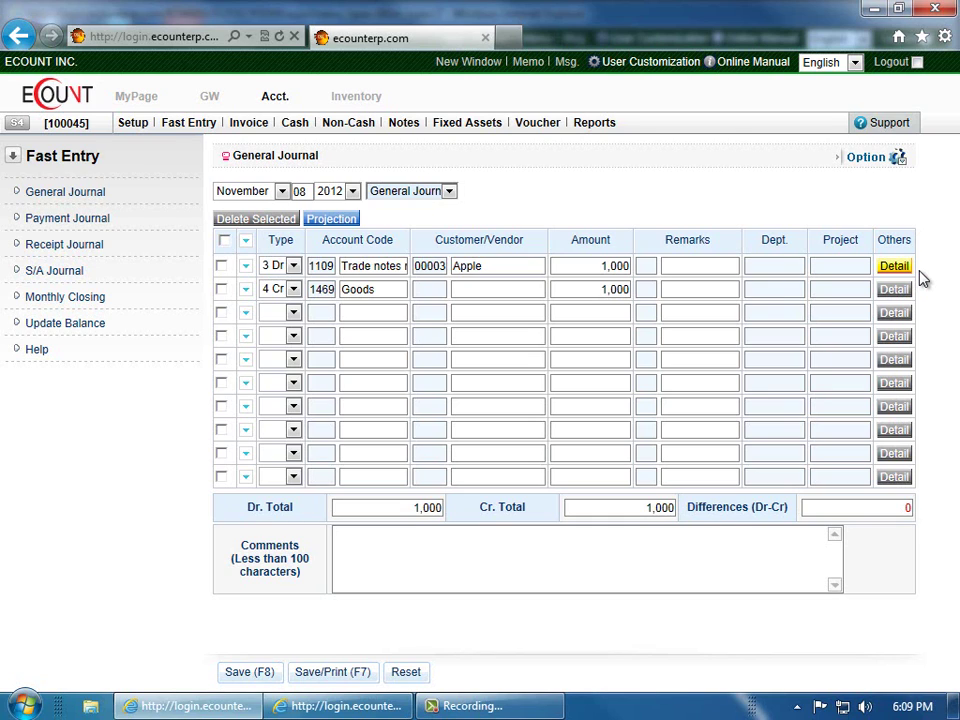
# - Set customer Apple (00003) on the row 2 Goods credit line
pyautogui.click(444, 289)
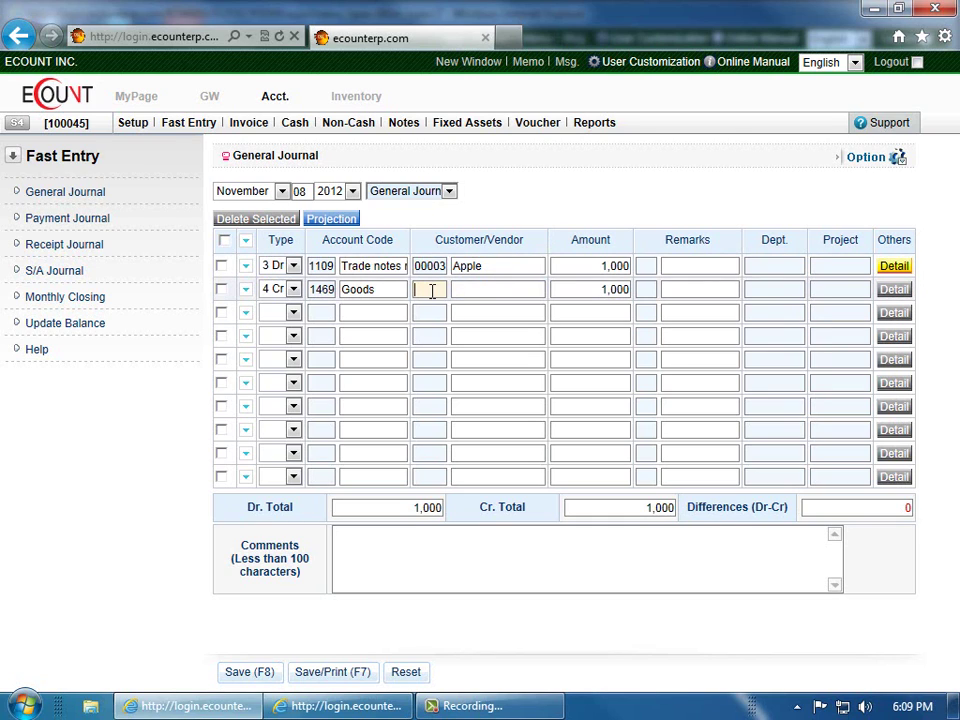
pyautogui.write('apple')
pyautogui.press('Return')
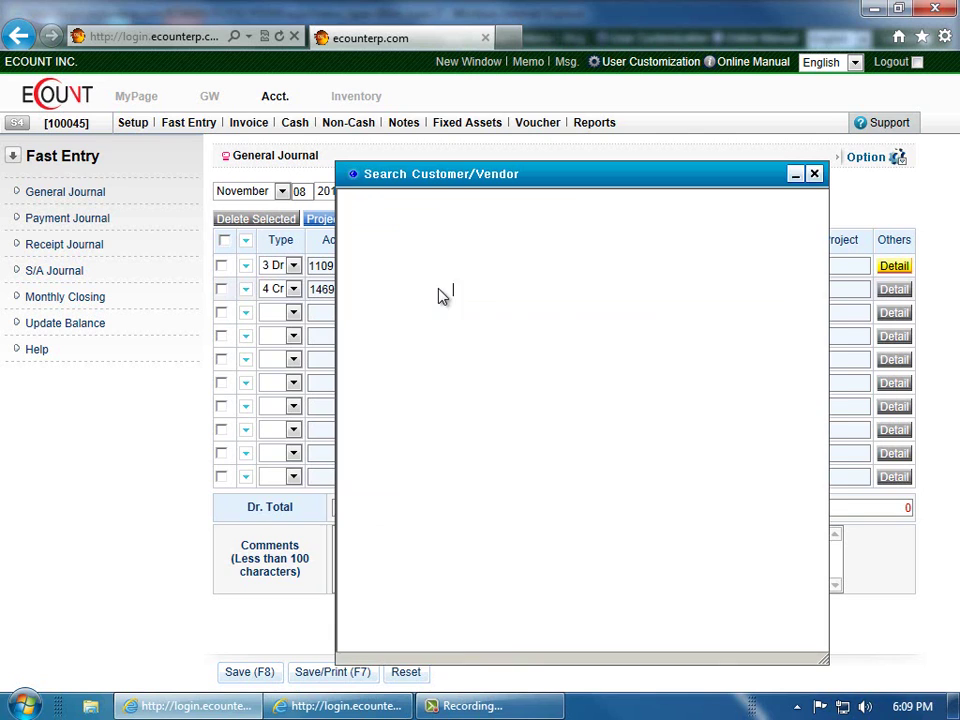
pyautogui.click(456, 292)
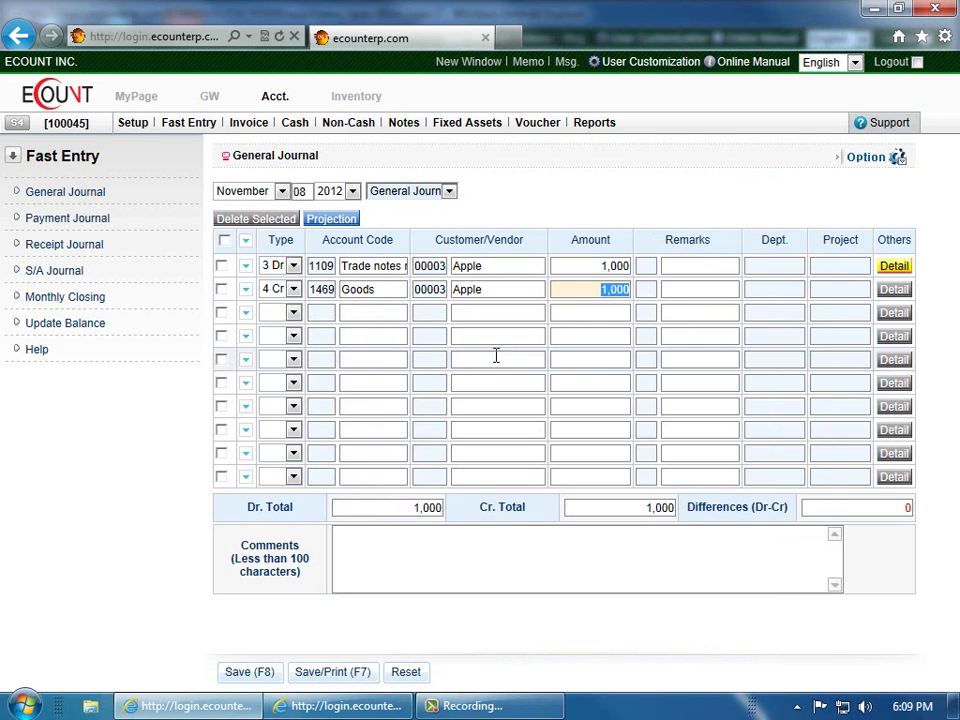
pyautogui.click(178, 540)
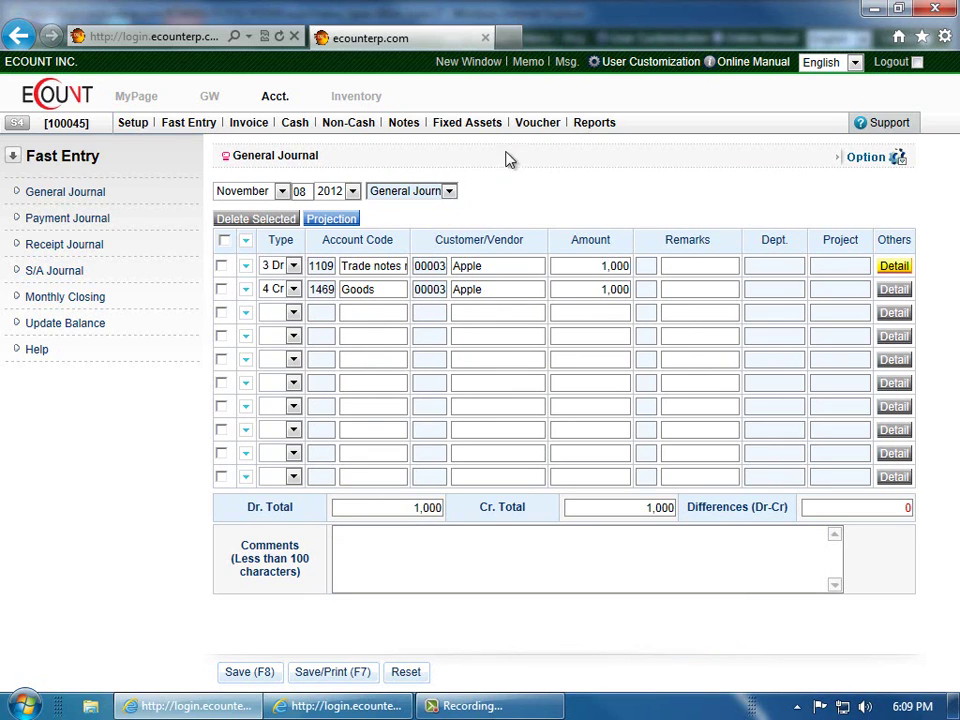
pyautogui.click(383, 706)
# - Save the balanced voucher with Save/Print (F7) to open its printable copy
pyautogui.click(392, 707)
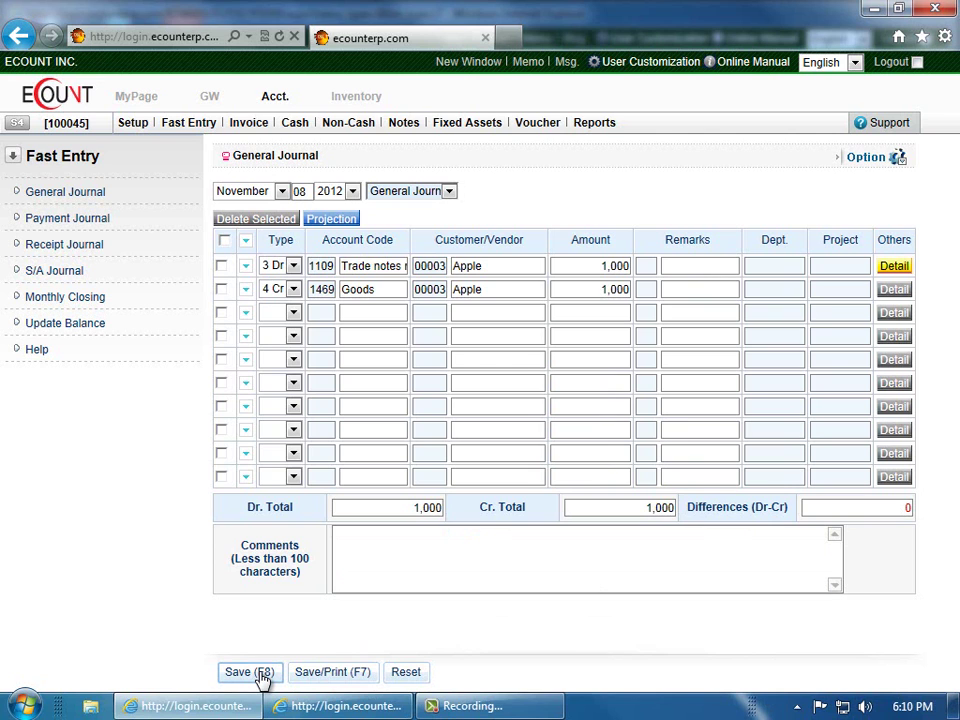
pyautogui.click(317, 671)
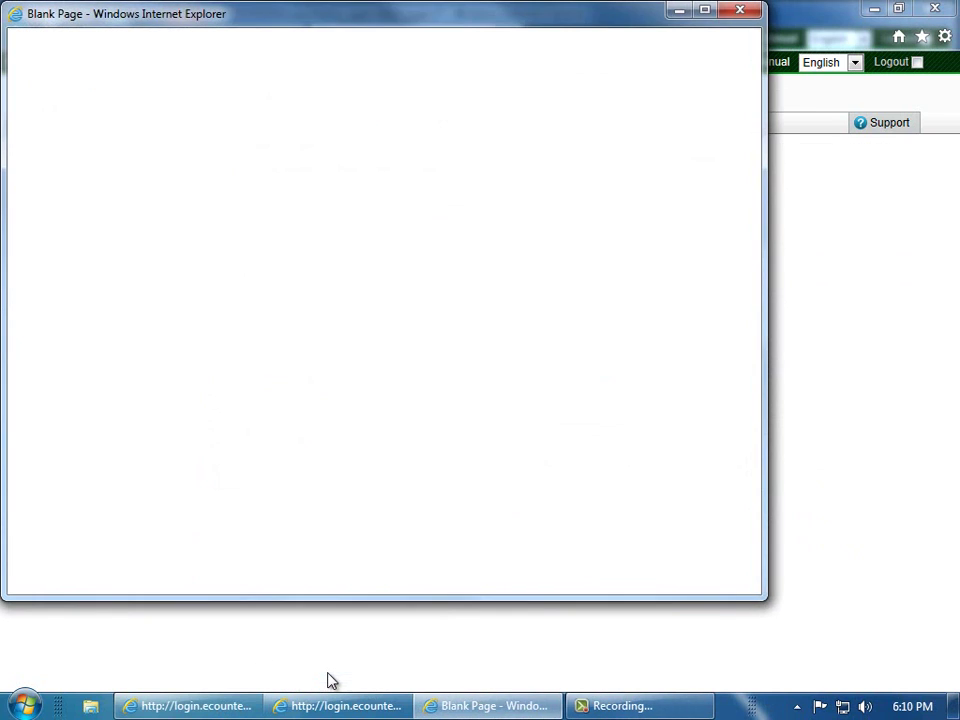